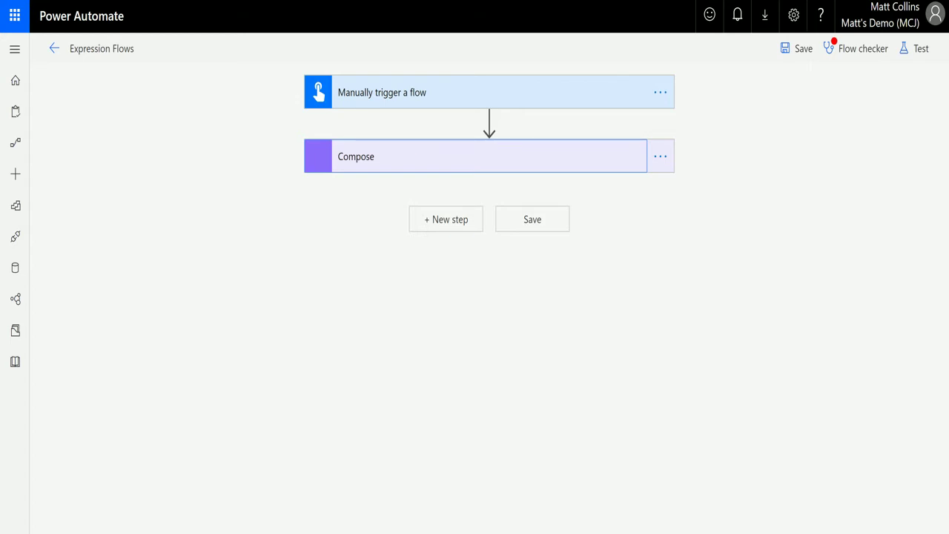
Step: Start an endsWith() expression for the Inputs of the Compose action
click(556, 96)
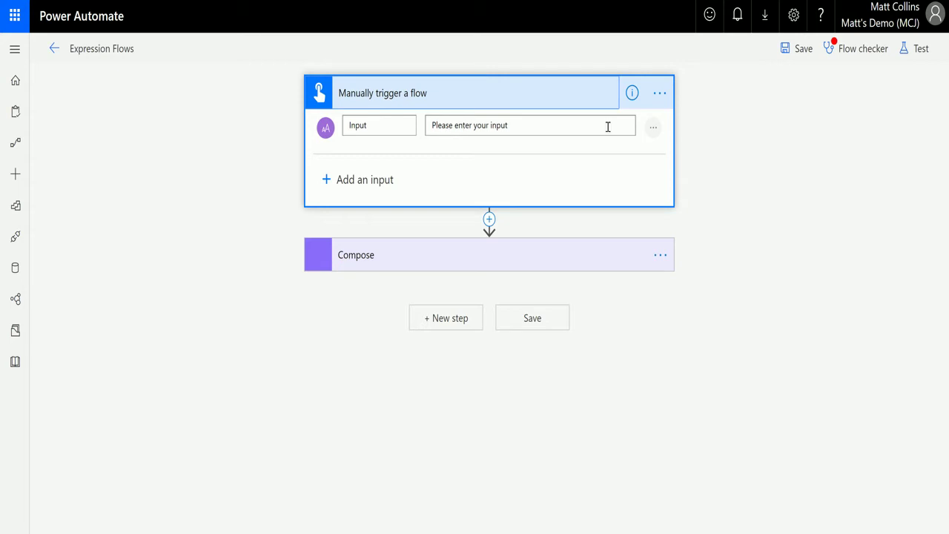
click(477, 252)
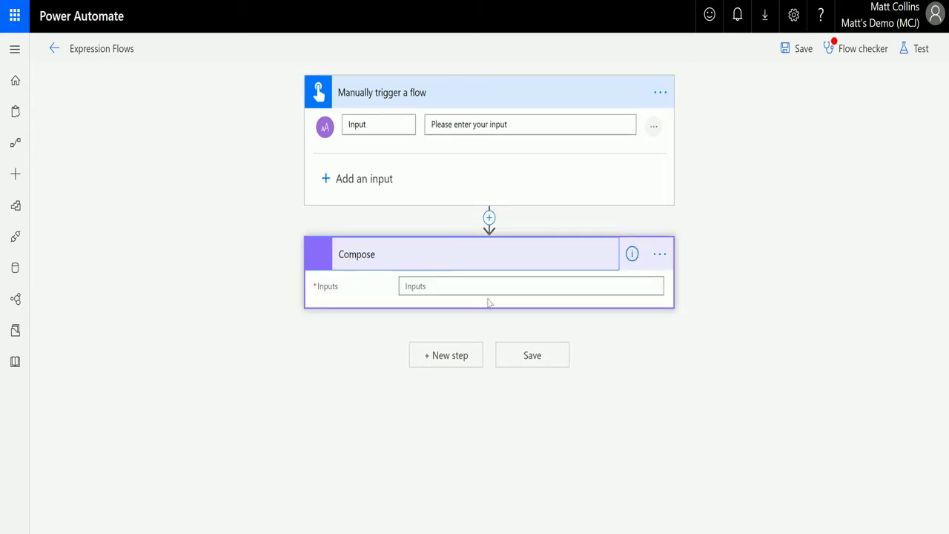
click(449, 286)
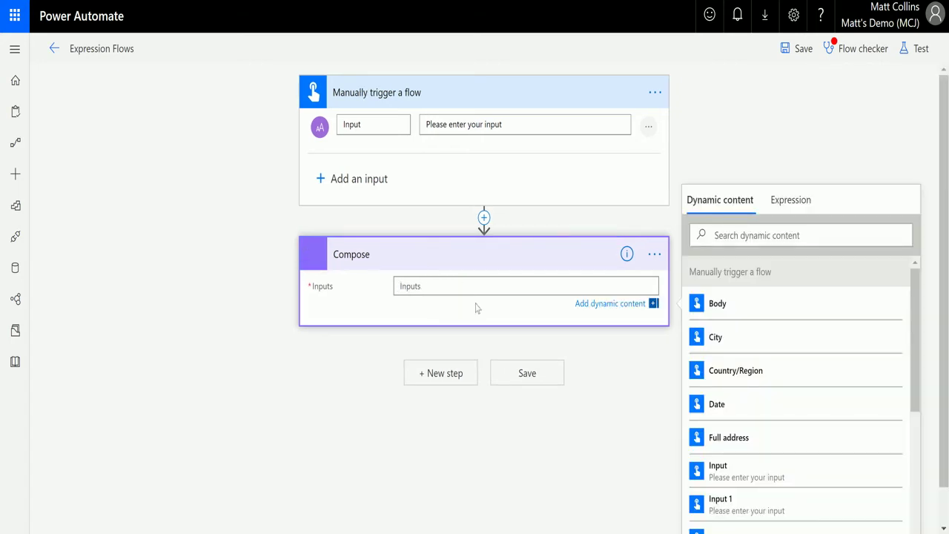
click(790, 208)
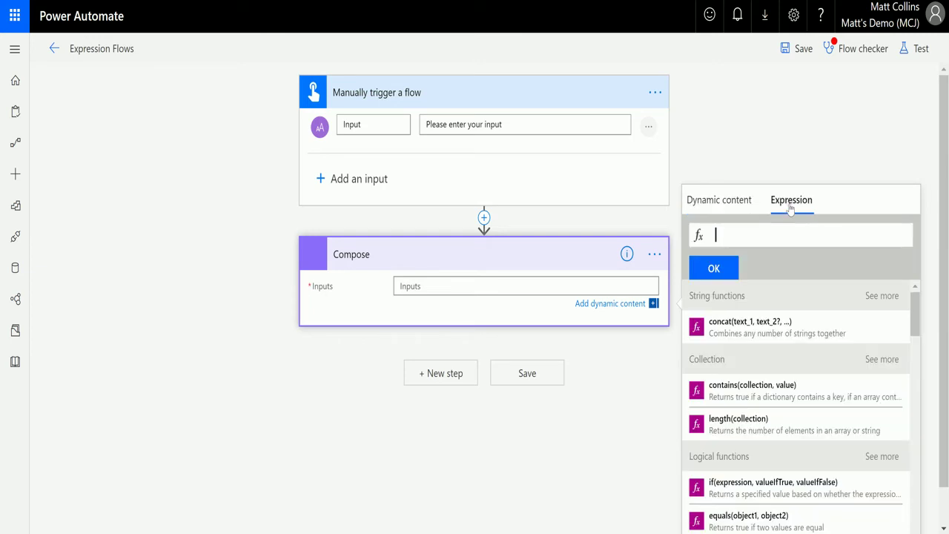
click(882, 296)
scroll(849, 313, down, 2)
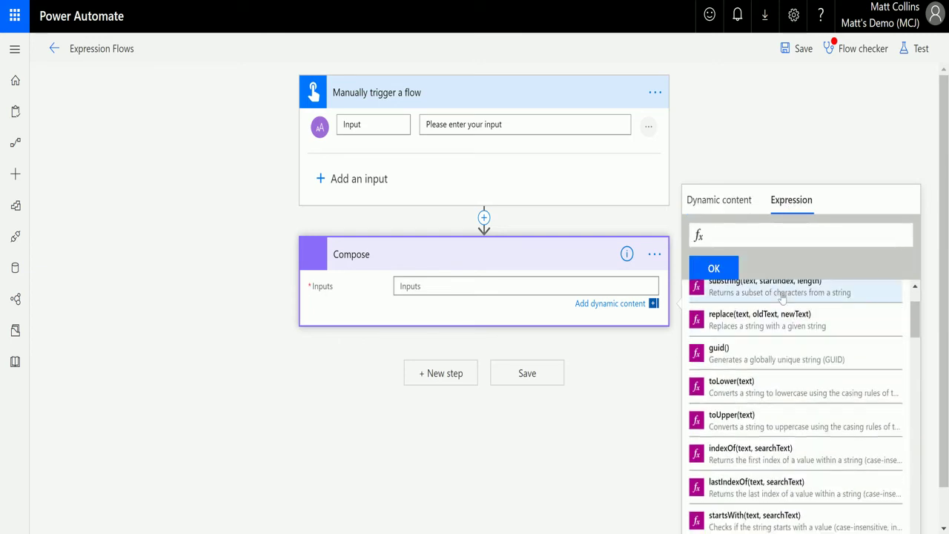
scroll(782, 296, down, 1)
click(785, 478)
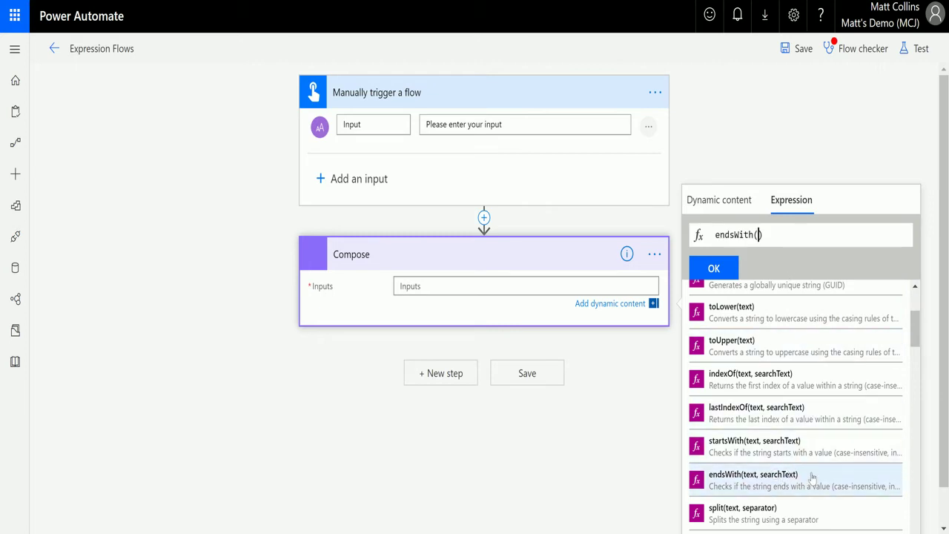
scroll(808, 459, down, 1)
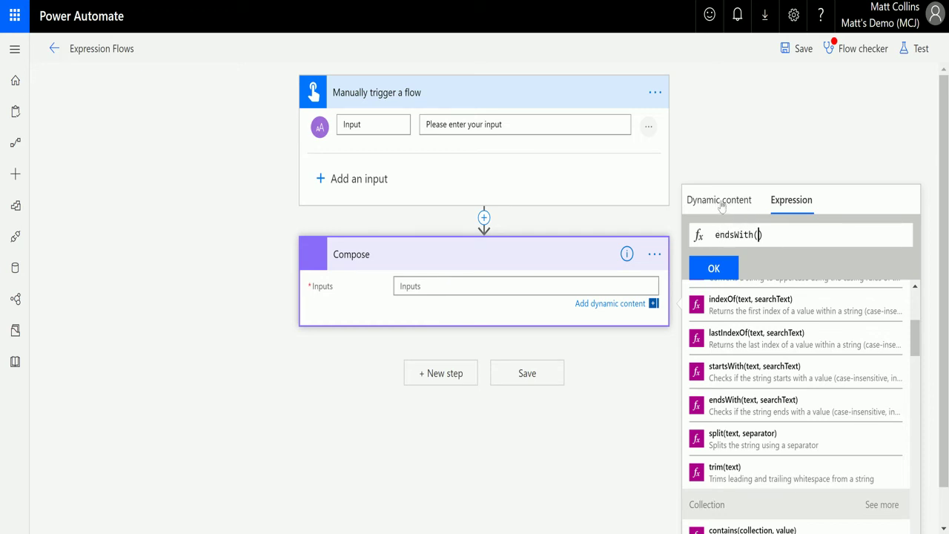
Step: Complete the endsWith expression with the trigger's Input as the text and 'Baseball' as the search text, and insert it into Compose
click(721, 206)
click(751, 363)
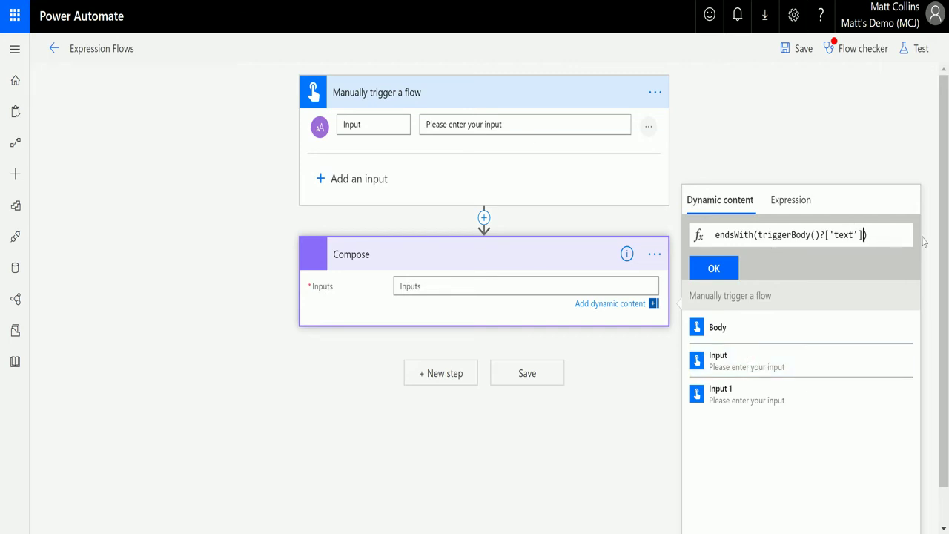
text(,)
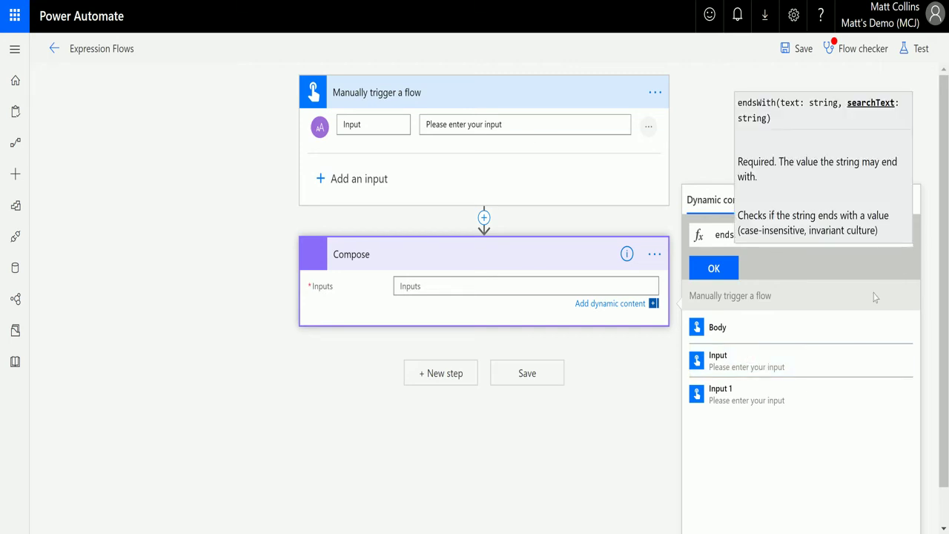
text(')
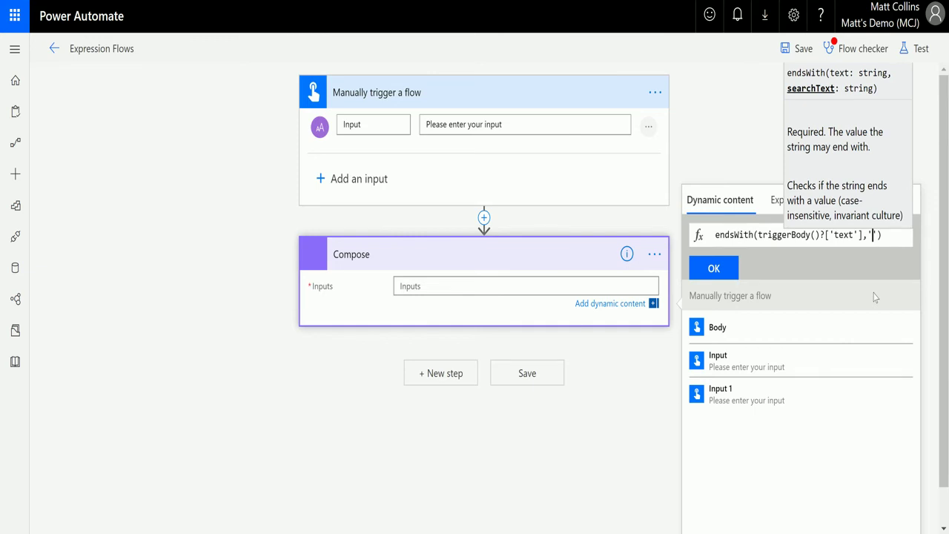
text(Baseball)
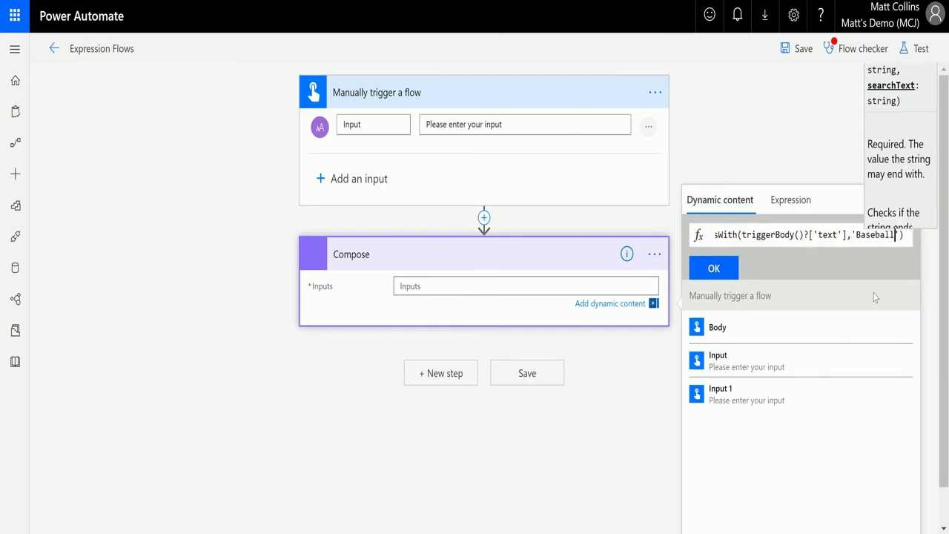
click(713, 268)
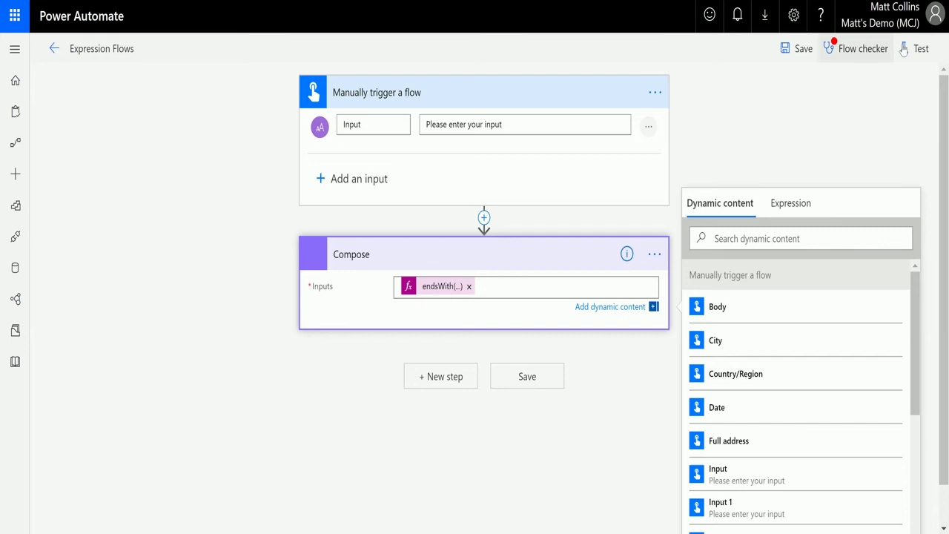
Step: Save and test the flow manually, entering a sentence that introduces a person by first name and ends with "i like to play Baseball"
click(918, 49)
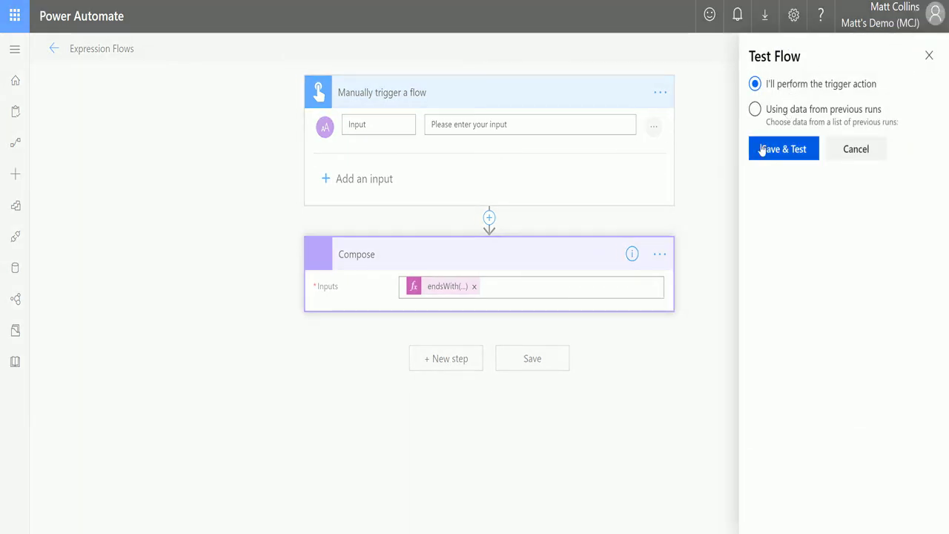
click(793, 155)
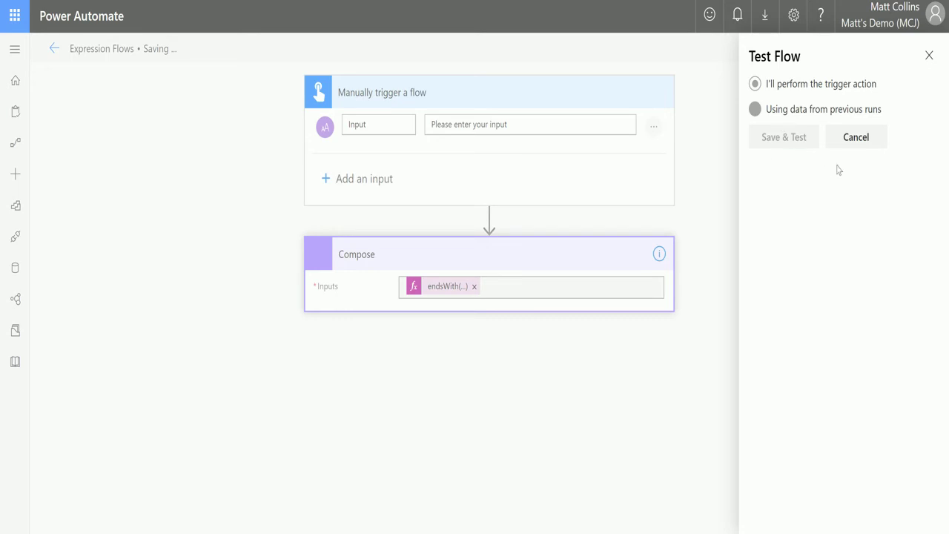
click(820, 149)
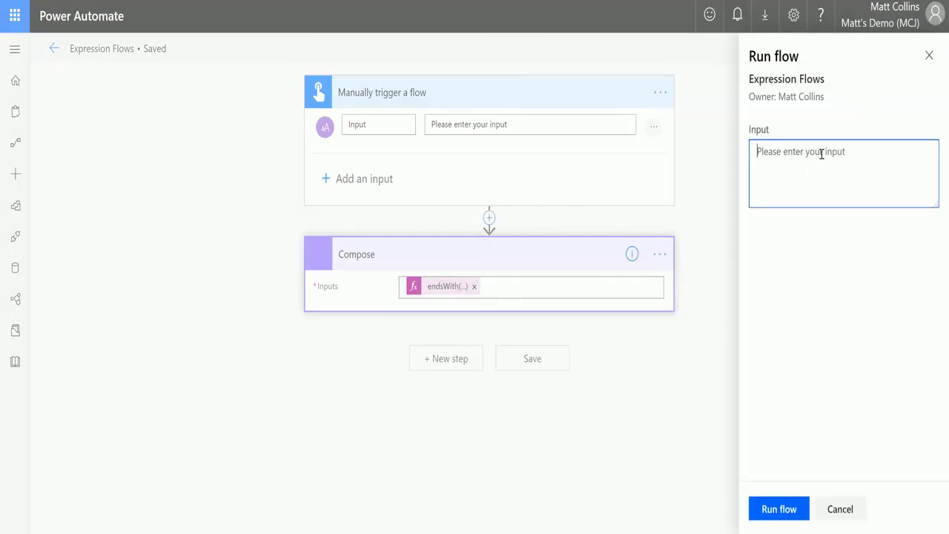
text(My n)
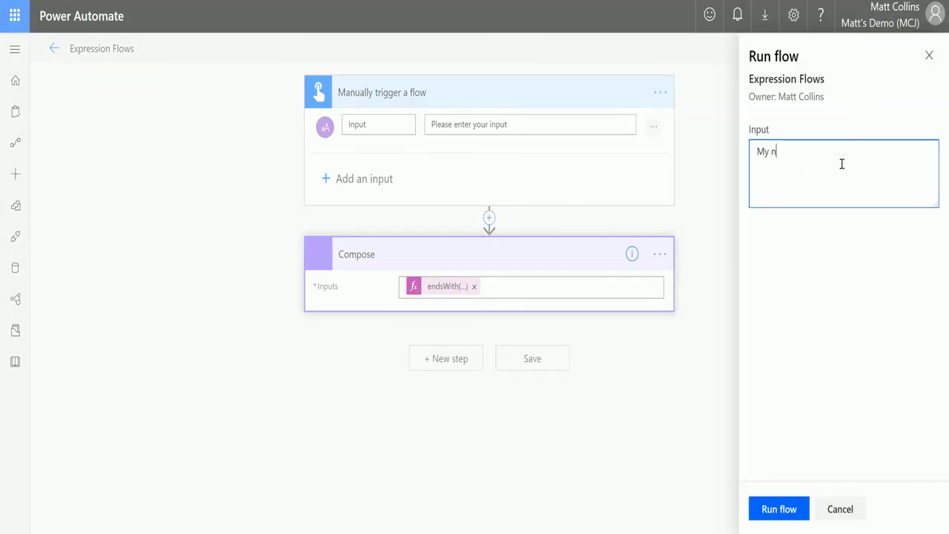
text(ame is Matt, )
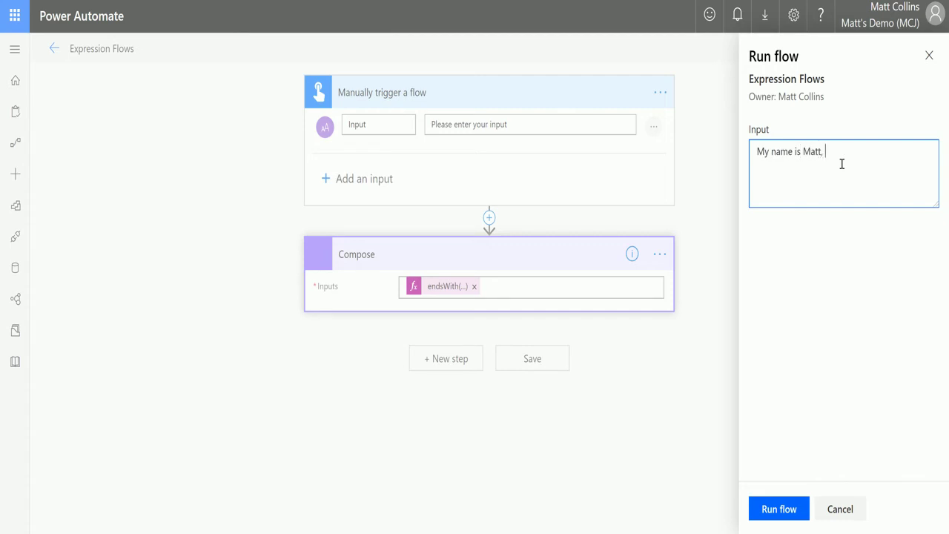
text(i like to play Baseball)
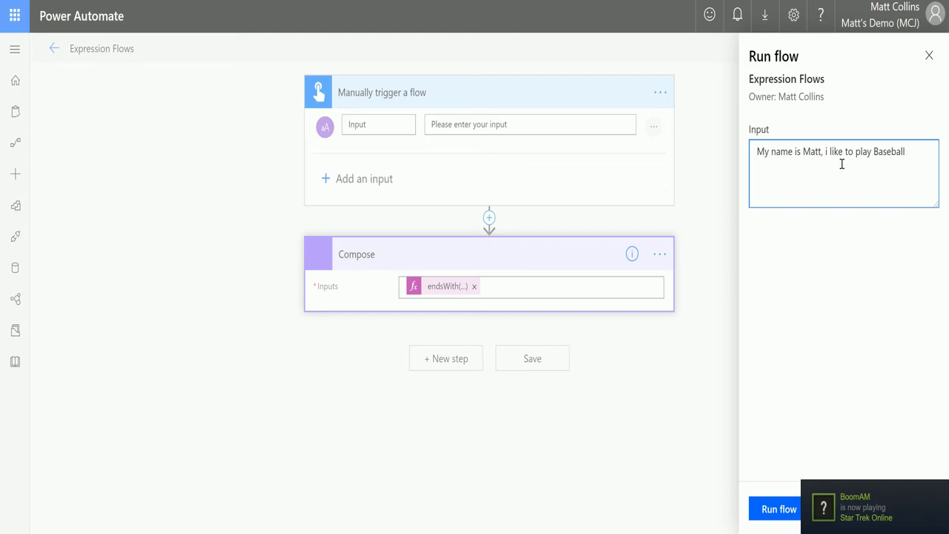
click(775, 511)
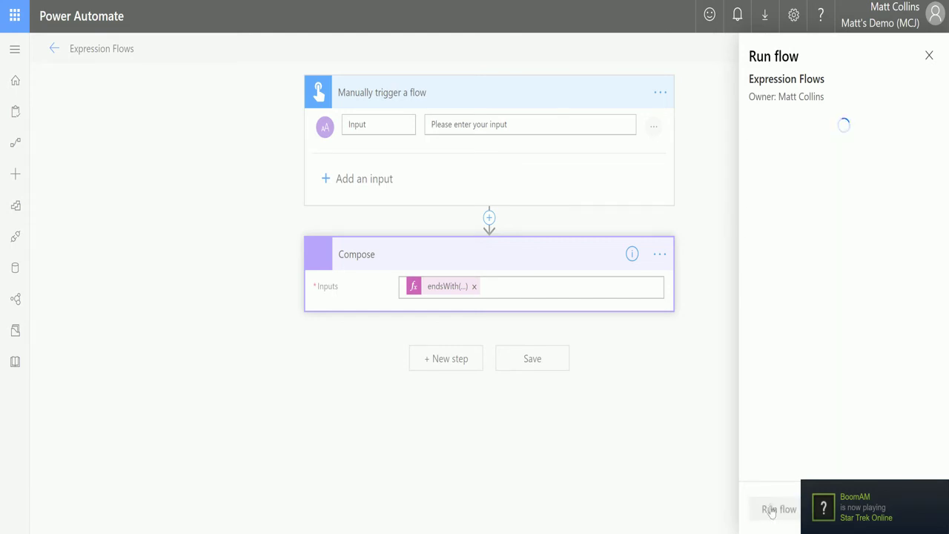
click(770, 509)
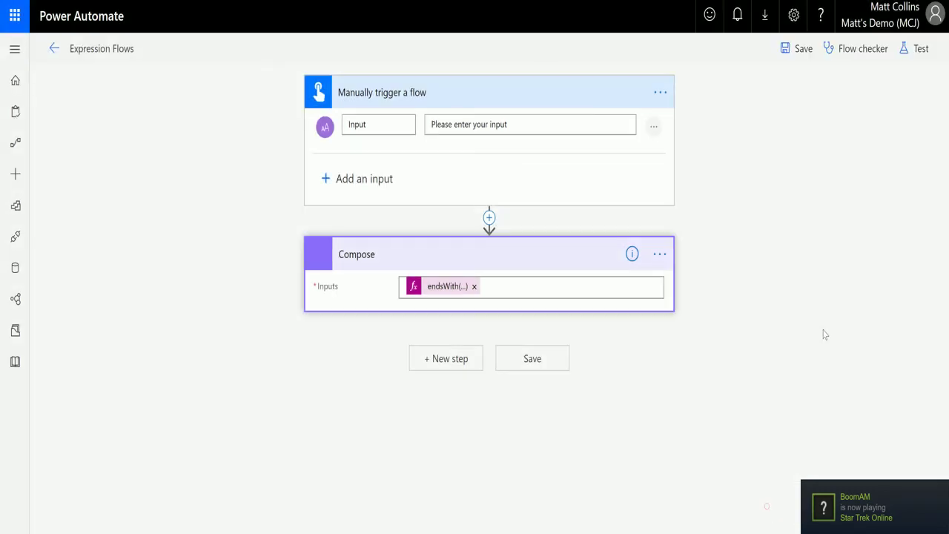
Step: Examine the Compose inputs and outputs of the run and compare them with the trigger's Input text
click(551, 202)
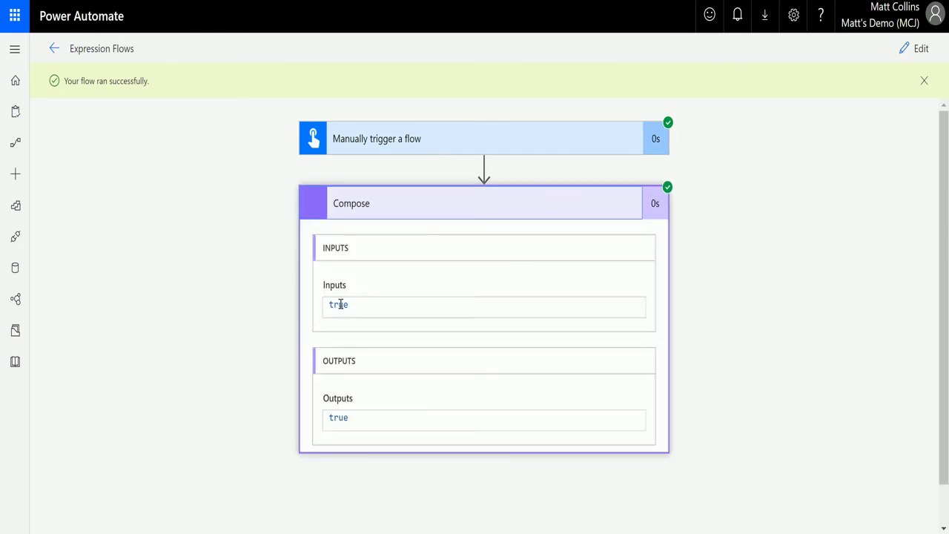
click(447, 137)
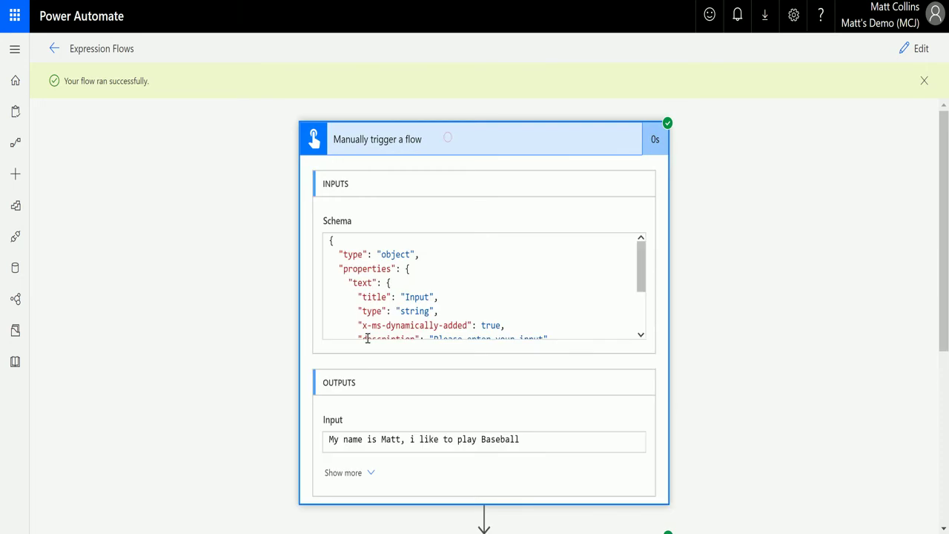
scroll(366, 338, down, 2)
scroll(561, 371, down, 3)
scroll(377, 447, down, 1)
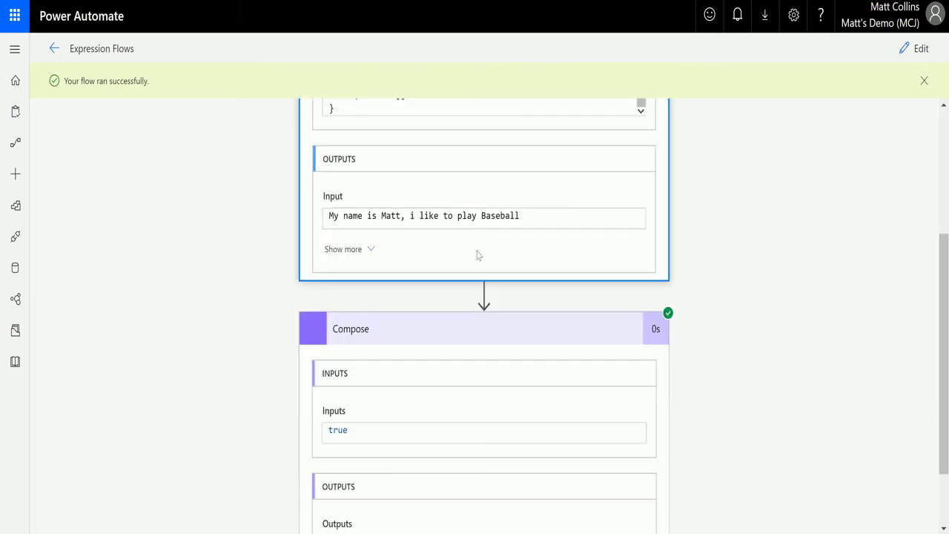
scroll(649, 243, down, 1)
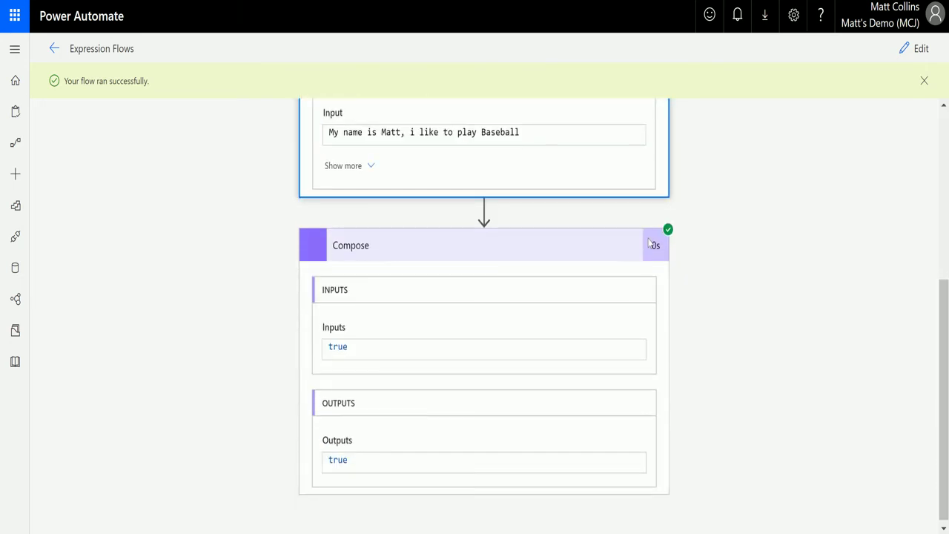
Step: Return to editing, test the flow again manually with the input "Hi there", and open the Compose result of the run
click(921, 48)
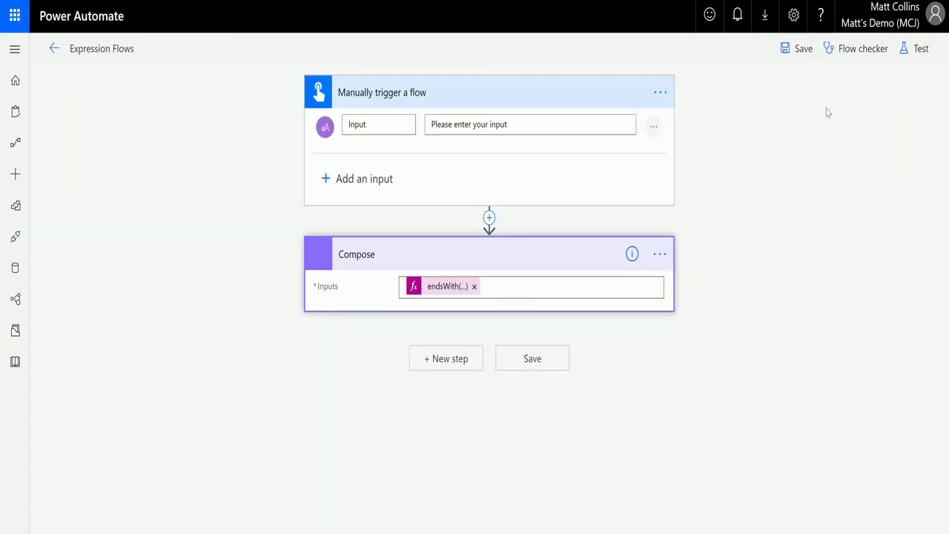
click(910, 49)
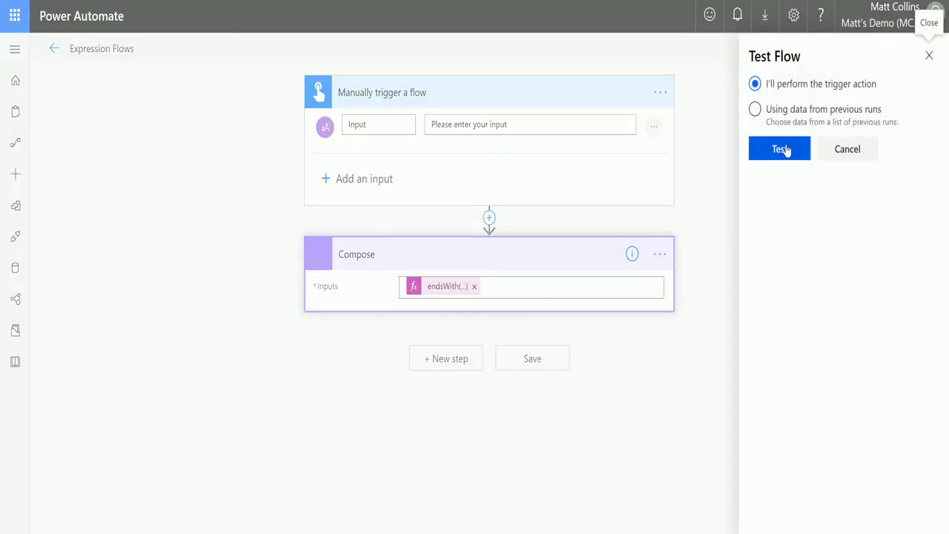
click(785, 149)
click(803, 183)
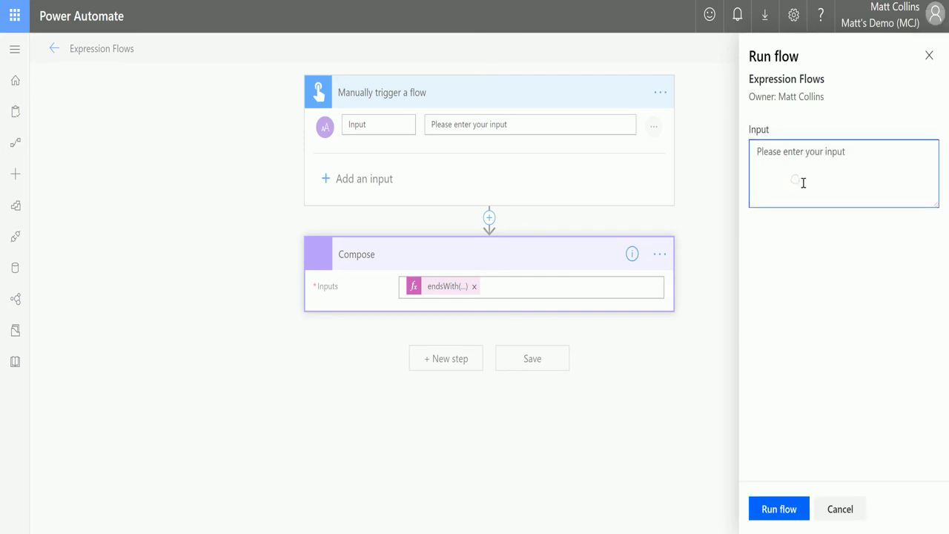
text(Hi there)
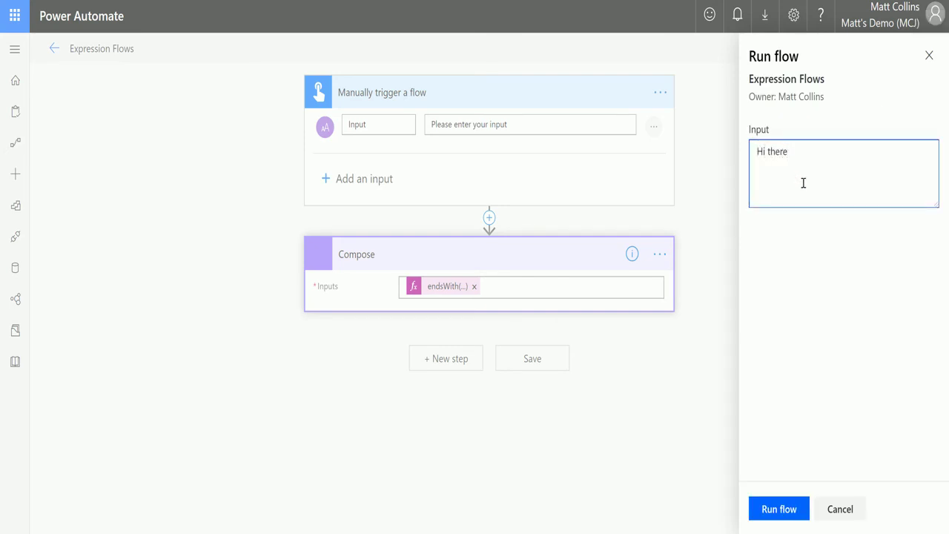
click(783, 508)
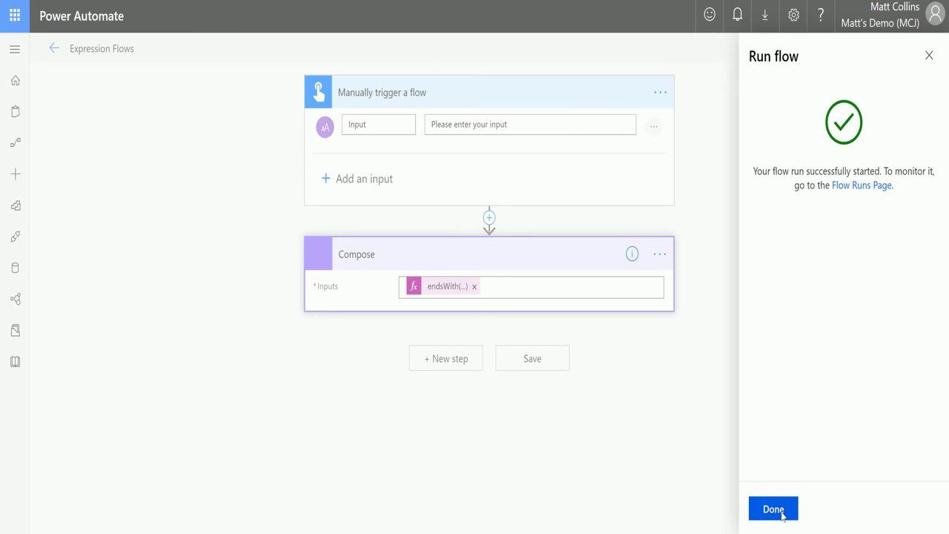
click(773, 509)
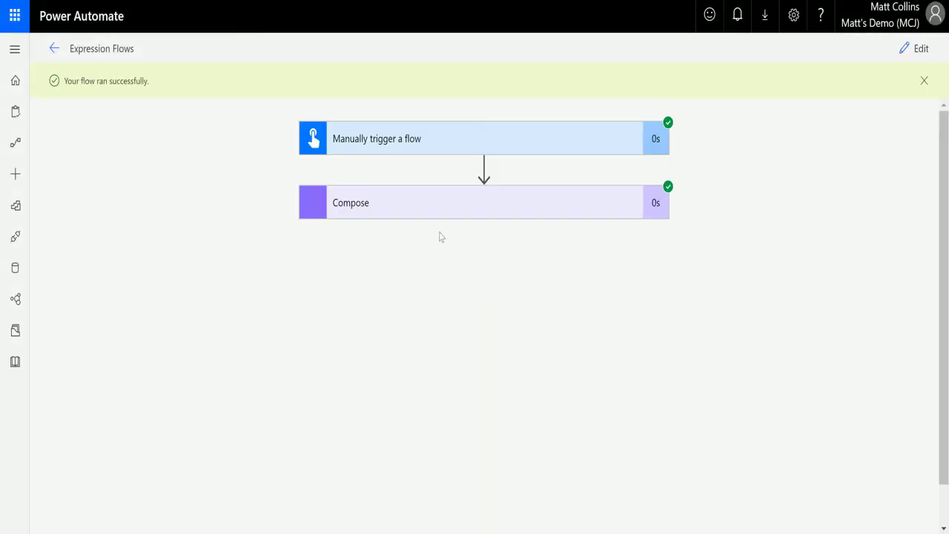
click(454, 216)
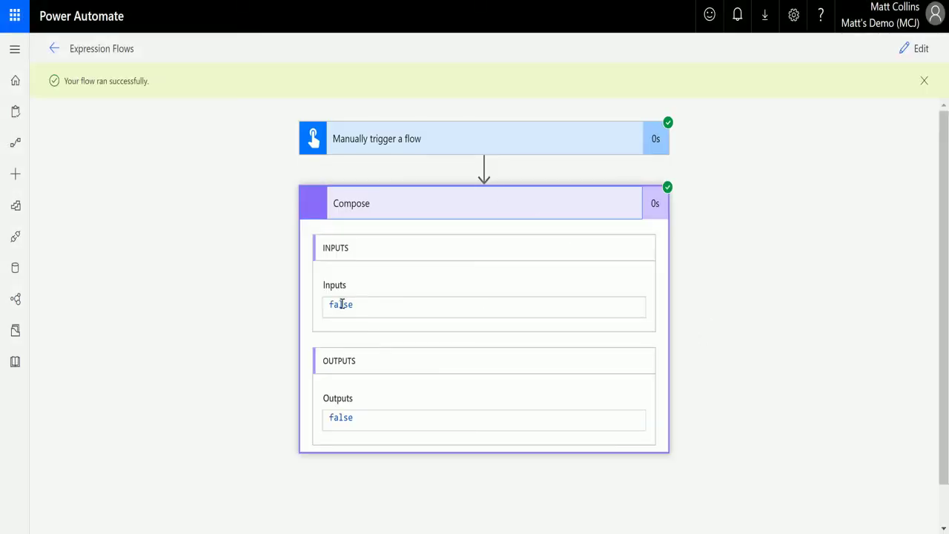